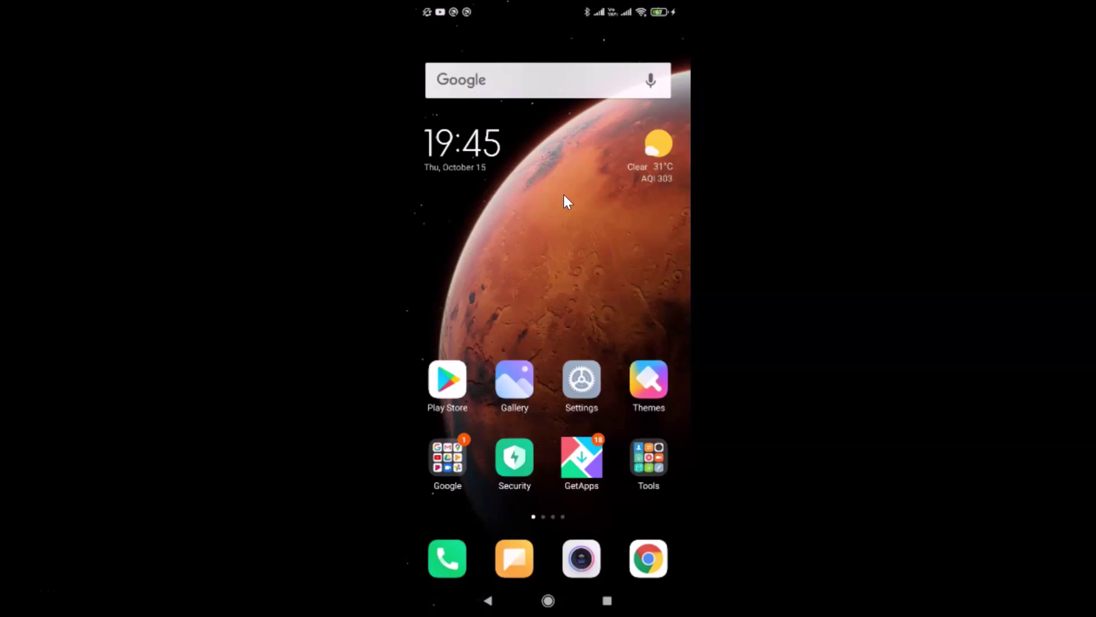
Step: Open the About phone page in Settings to check the MIUI version and device name, and return to the home screen
left_click(590, 371)
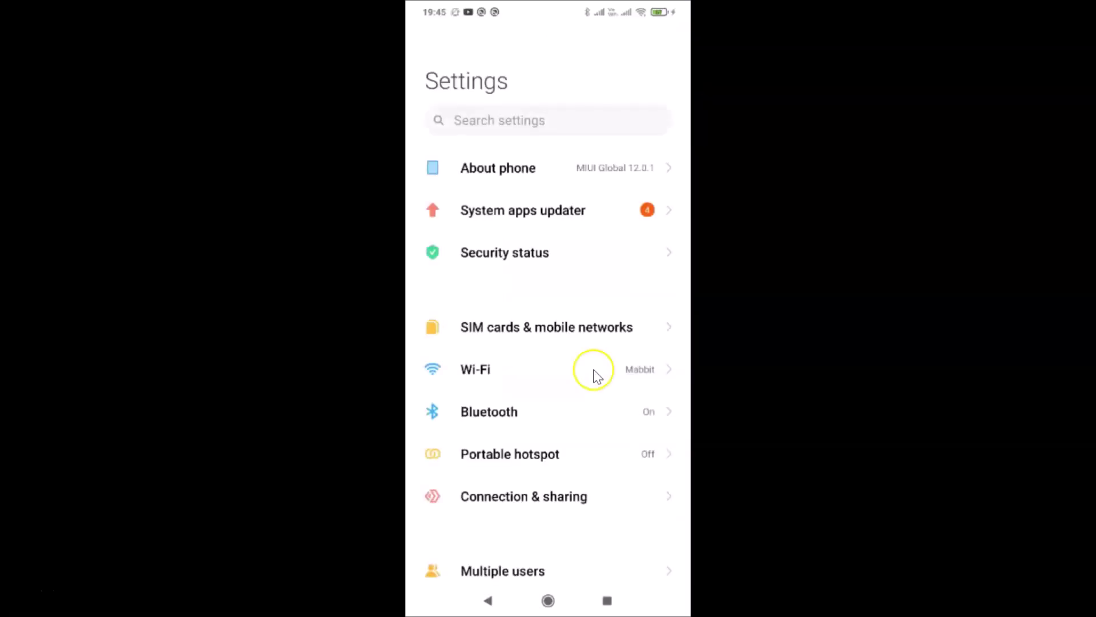
left_click(530, 174)
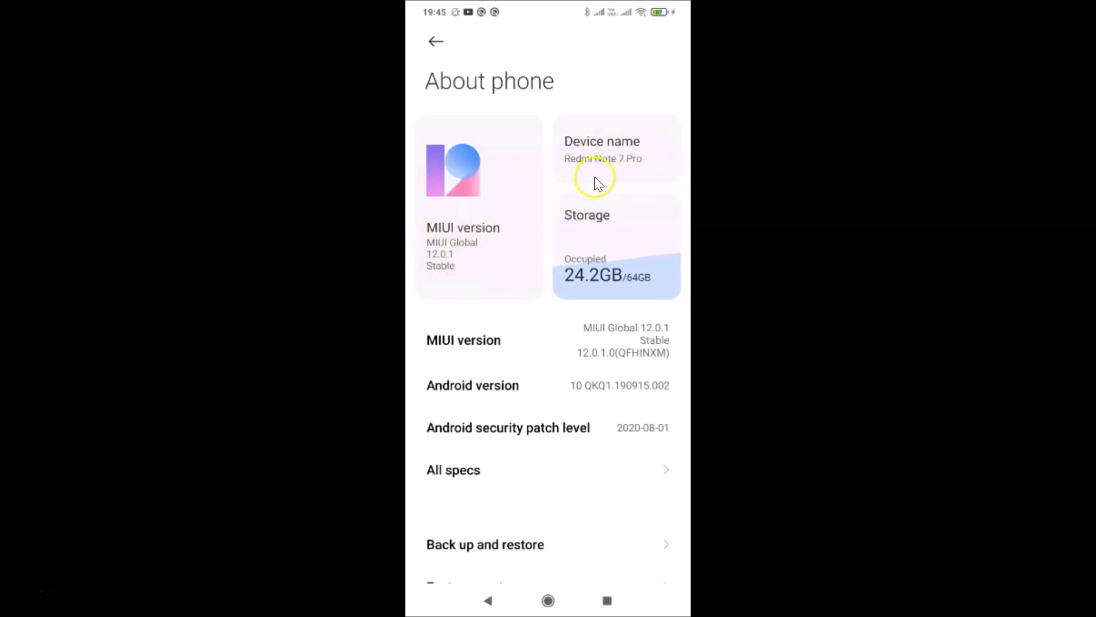
key("alt+s")
left_click(625, 153)
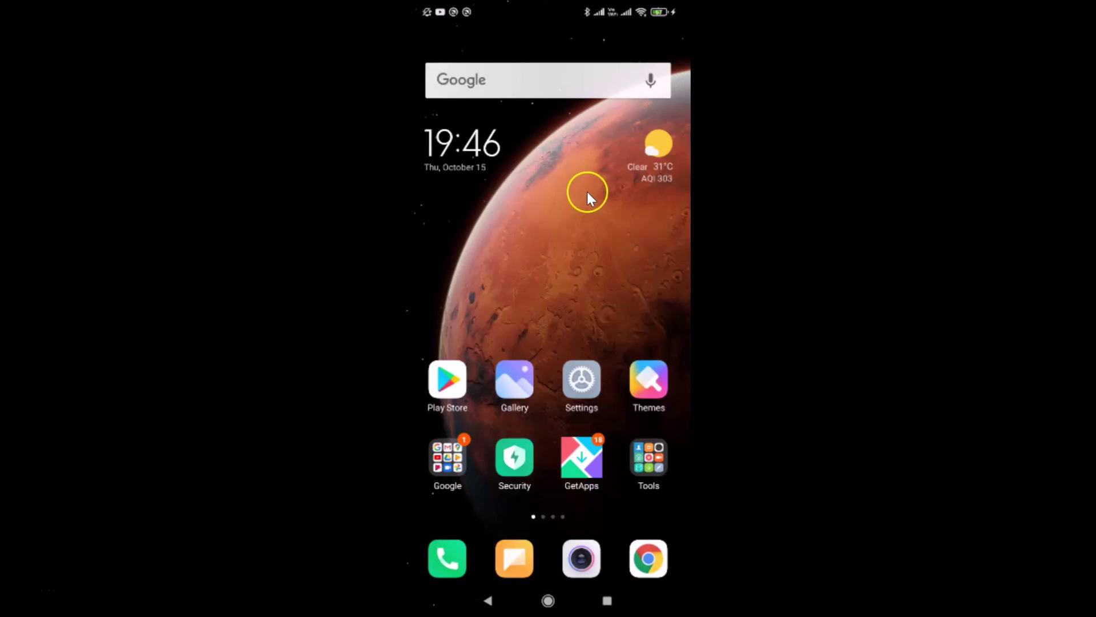
Step: Open the floating windows app list from the recent apps view and browse the apps it offers
left_click(605, 603)
left_click(564, 114)
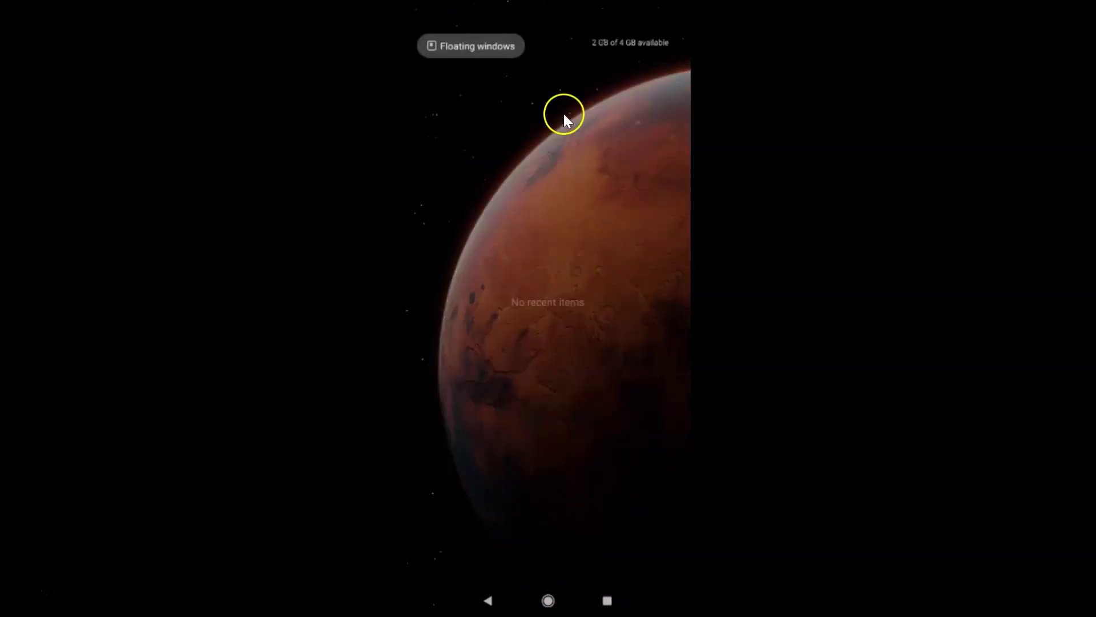
left_click(487, 50)
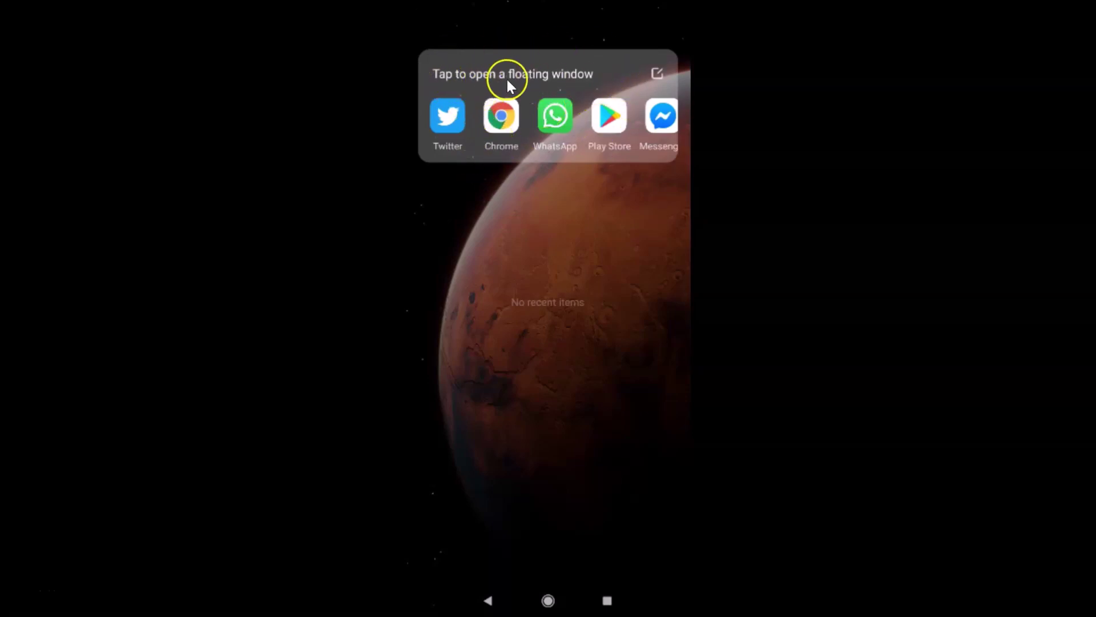
left_click(605, 86)
scroll(604, 85, "right", 5)
scroll(604, 84, "left", 5)
Step: Add Chrome from the available apps to the current apps of the floating windows list and finish editing
left_click(659, 82)
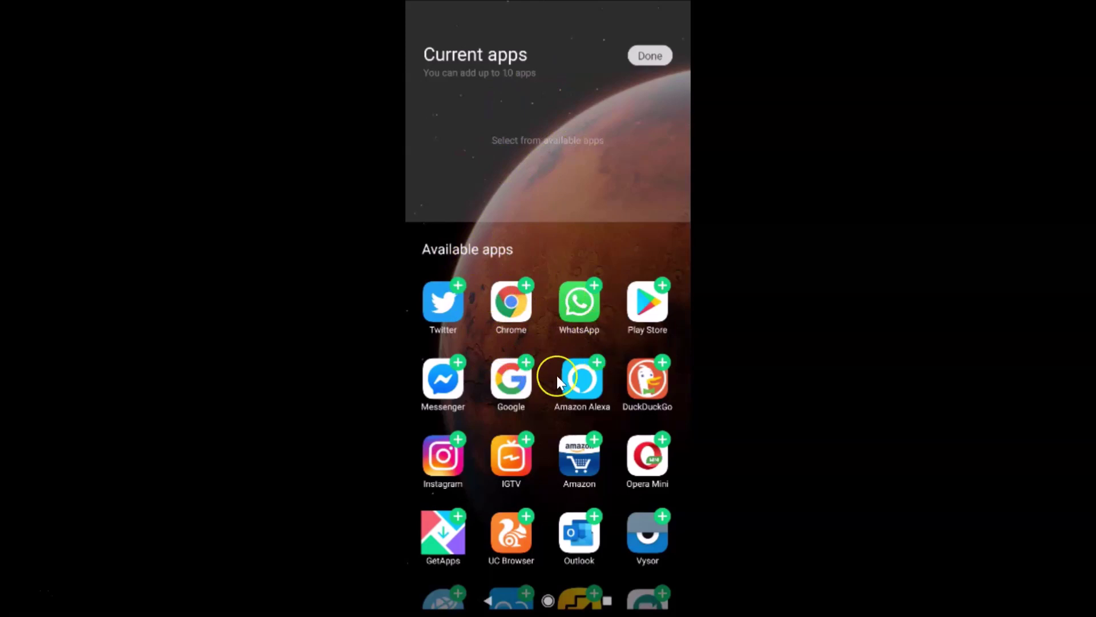
scroll(556, 376, "down", 15)
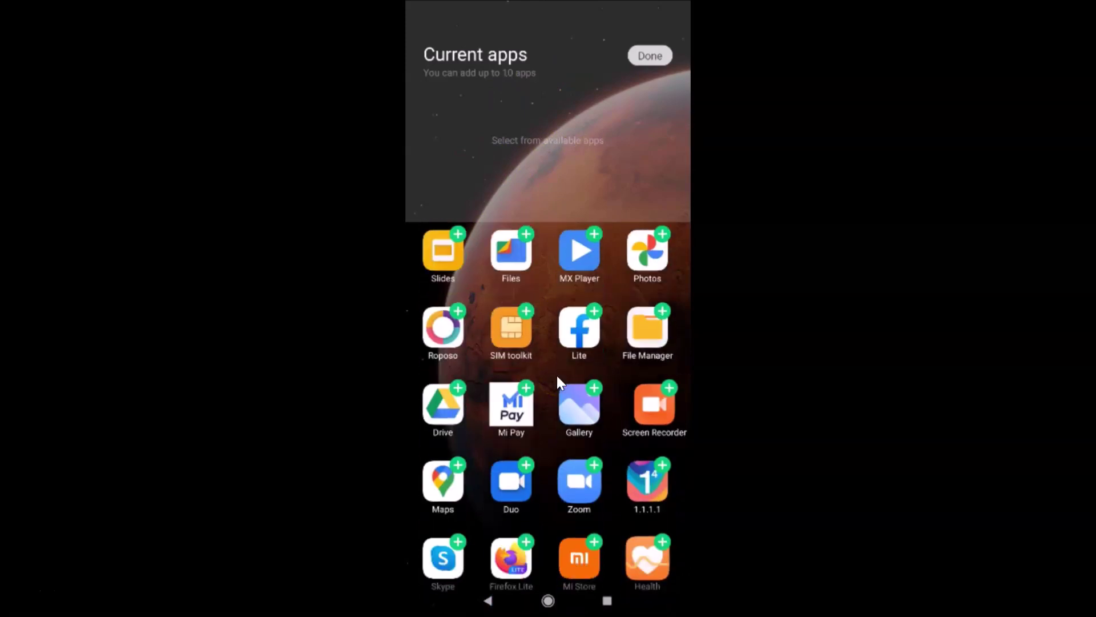
scroll(558, 377, "down", 2)
scroll(558, 377, "up", 7)
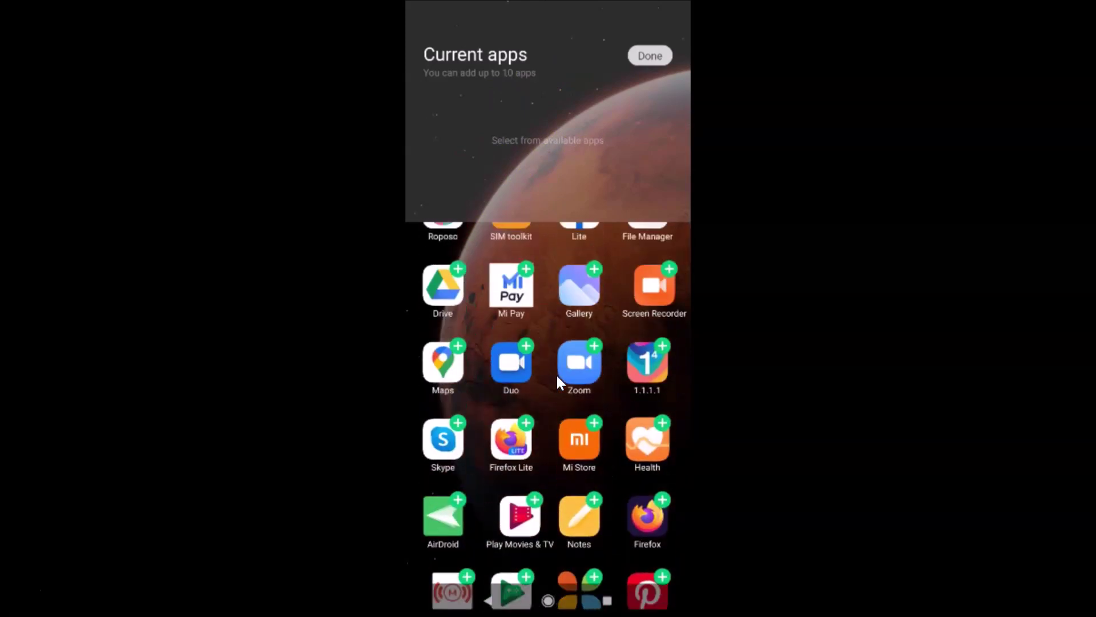
scroll(558, 377, "up", 5)
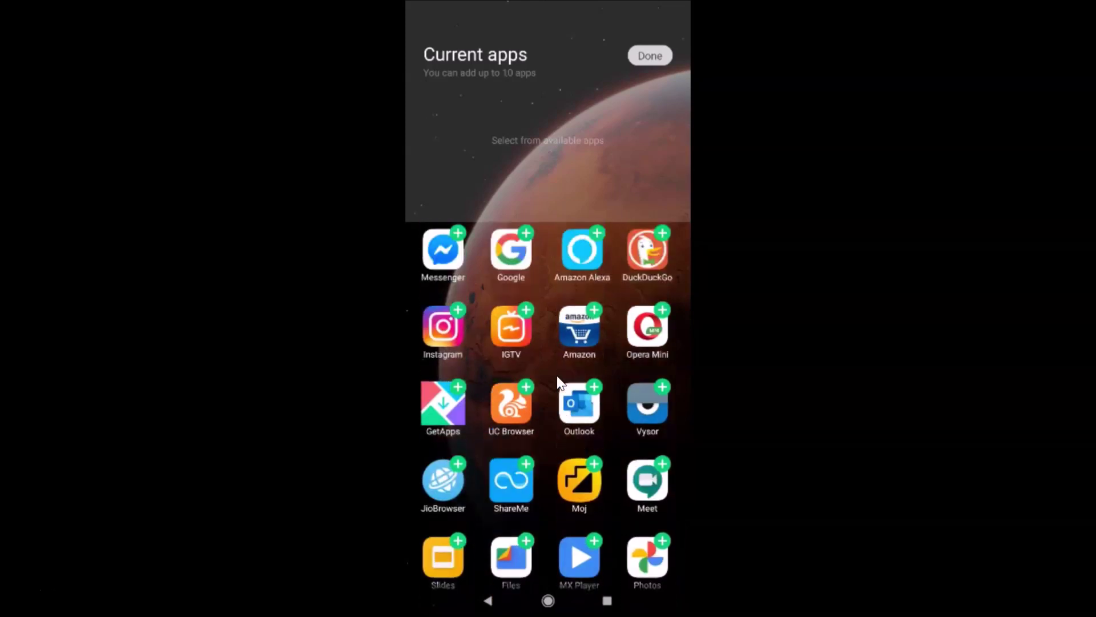
scroll(557, 382, "up", 1)
left_click(523, 282)
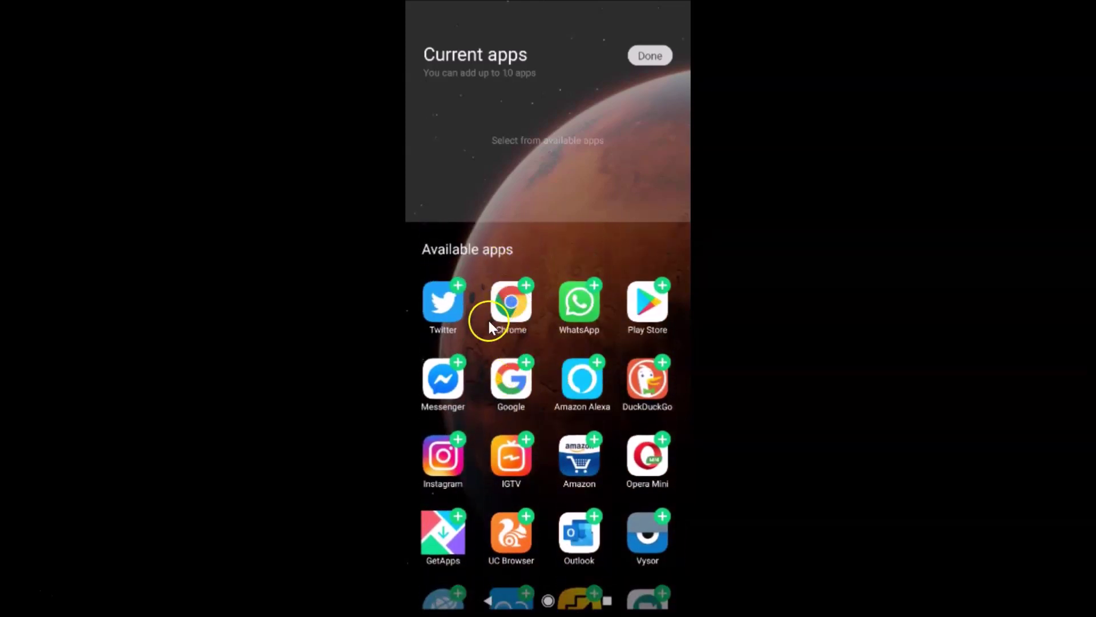
left_click(529, 287)
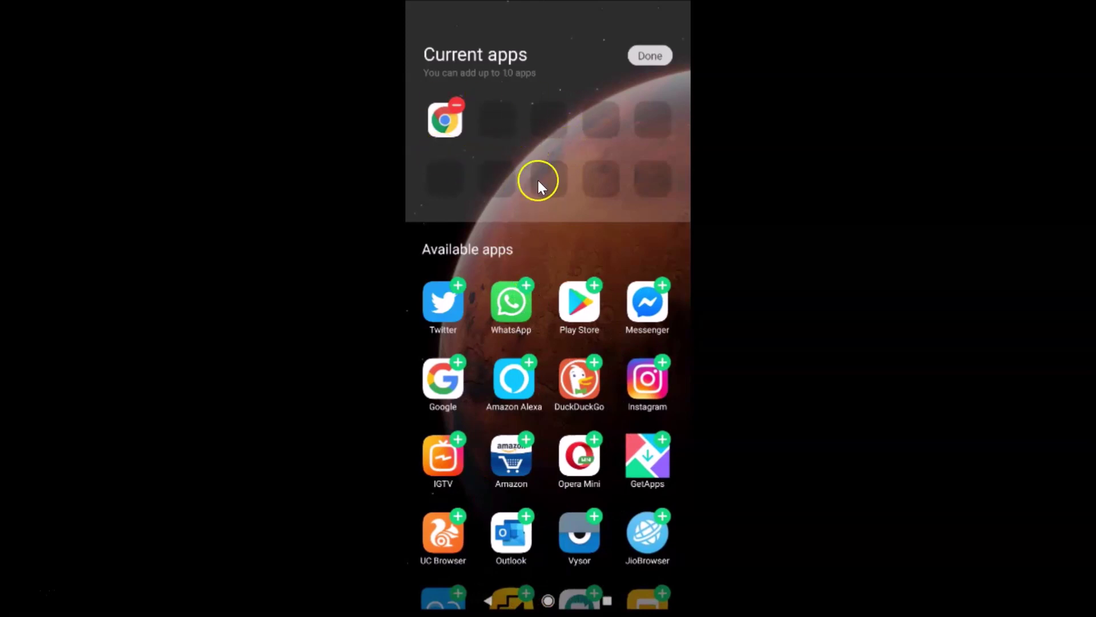
left_click(651, 55)
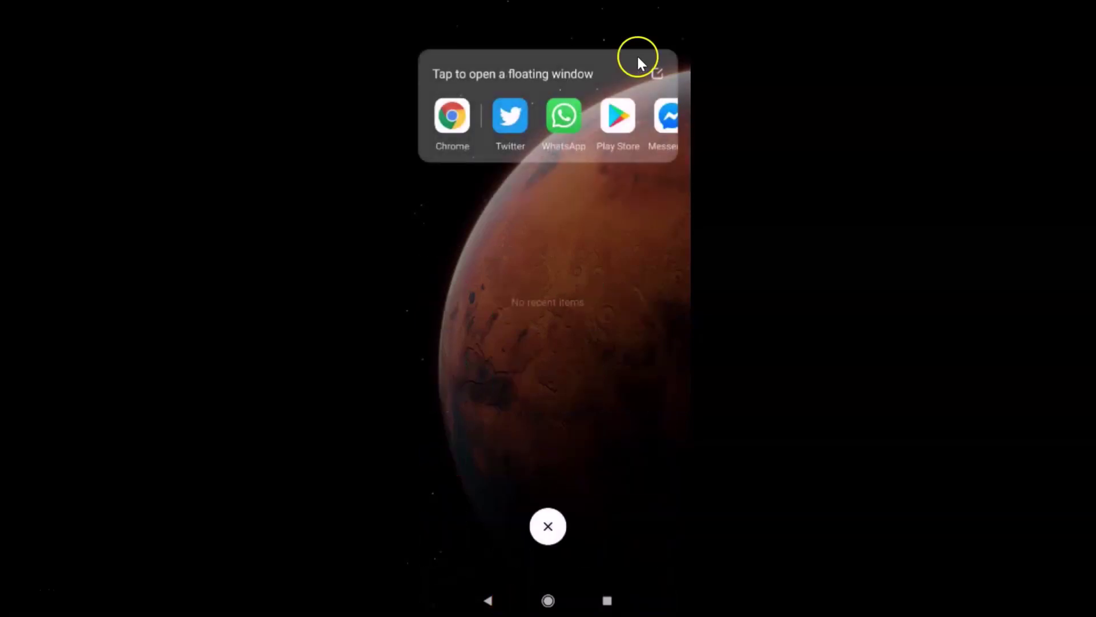
Step: Open Chrome as a floating window from the floating windows list
left_click(449, 127)
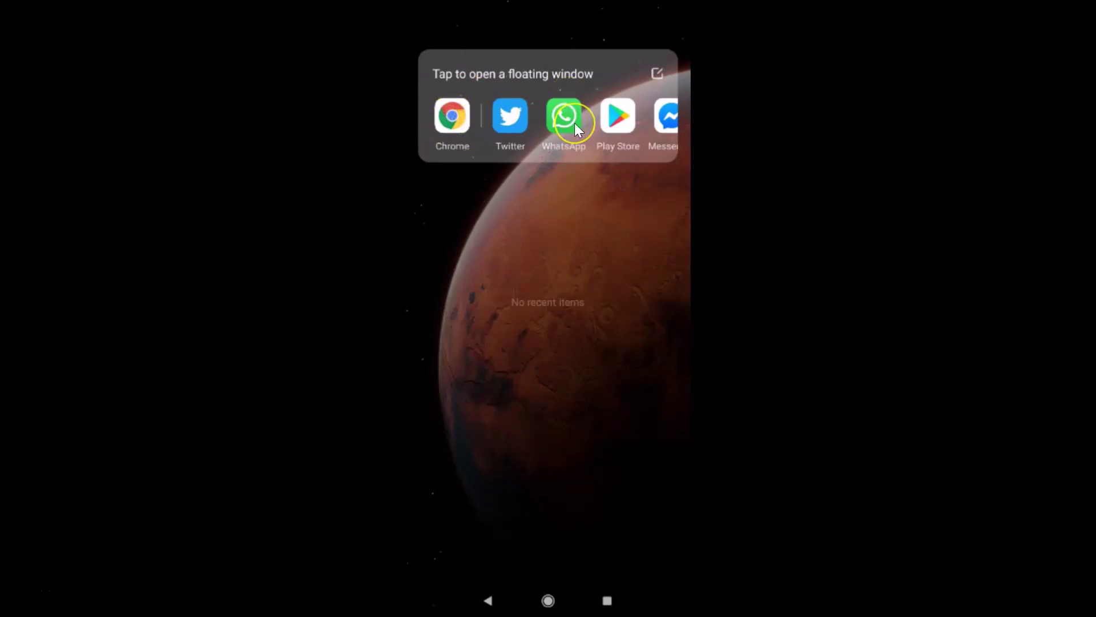
scroll(574, 122, "down", 5)
scroll(574, 122, "up", 5)
left_click(445, 127)
left_click(460, 119)
left_click(465, 117)
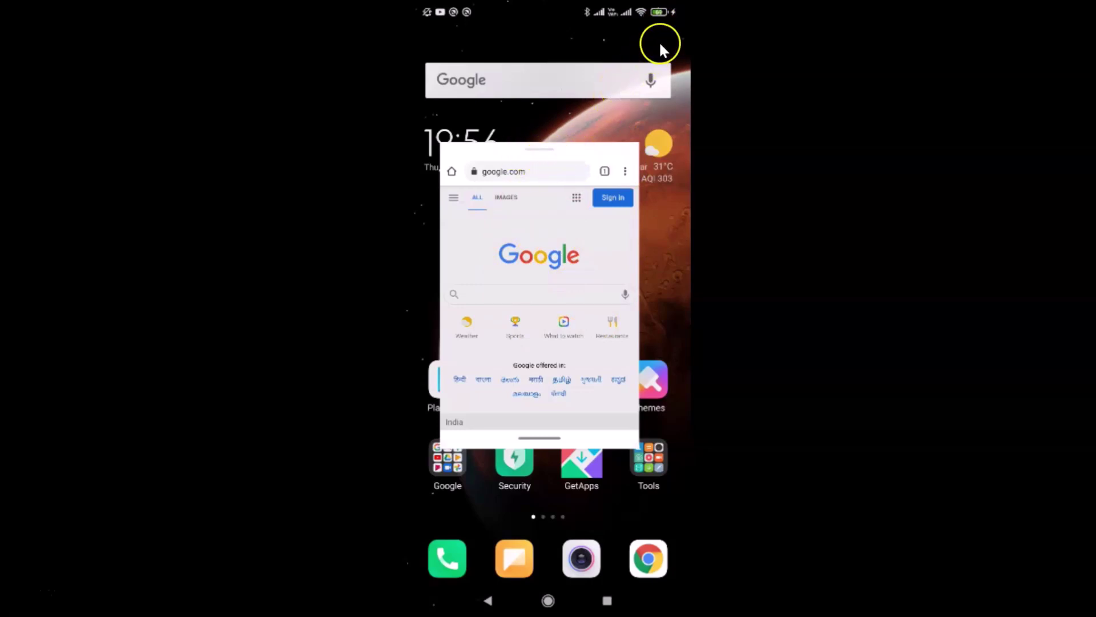
Step: Minimize the floating Chrome window to the phone's upper-right corner and to its upper-left corner, restoring it each time
left_click(558, 150)
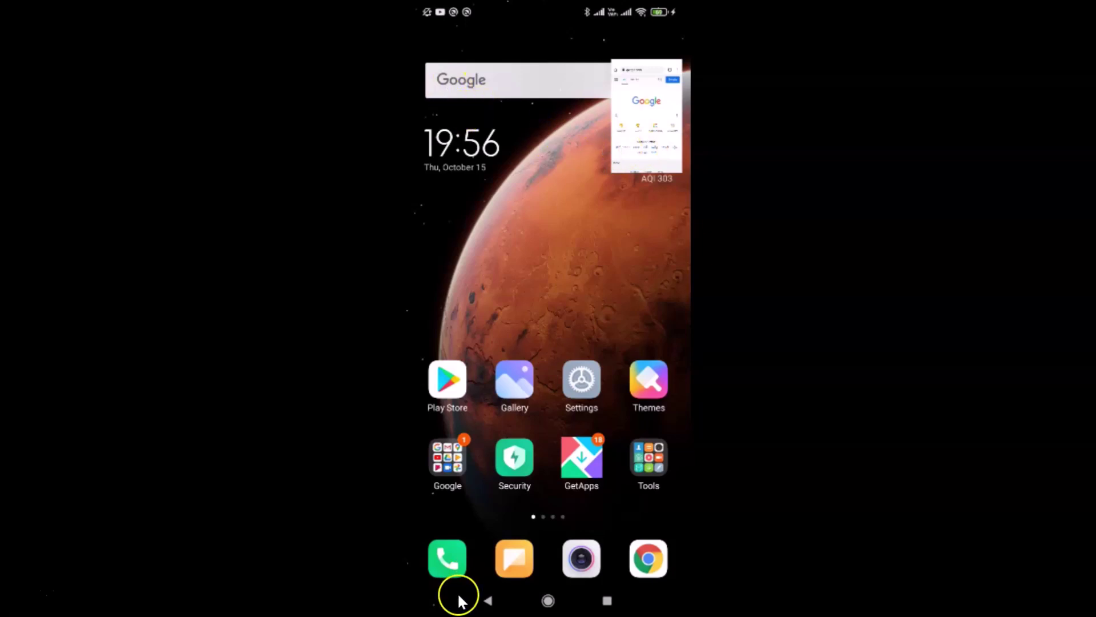
left_click(656, 109)
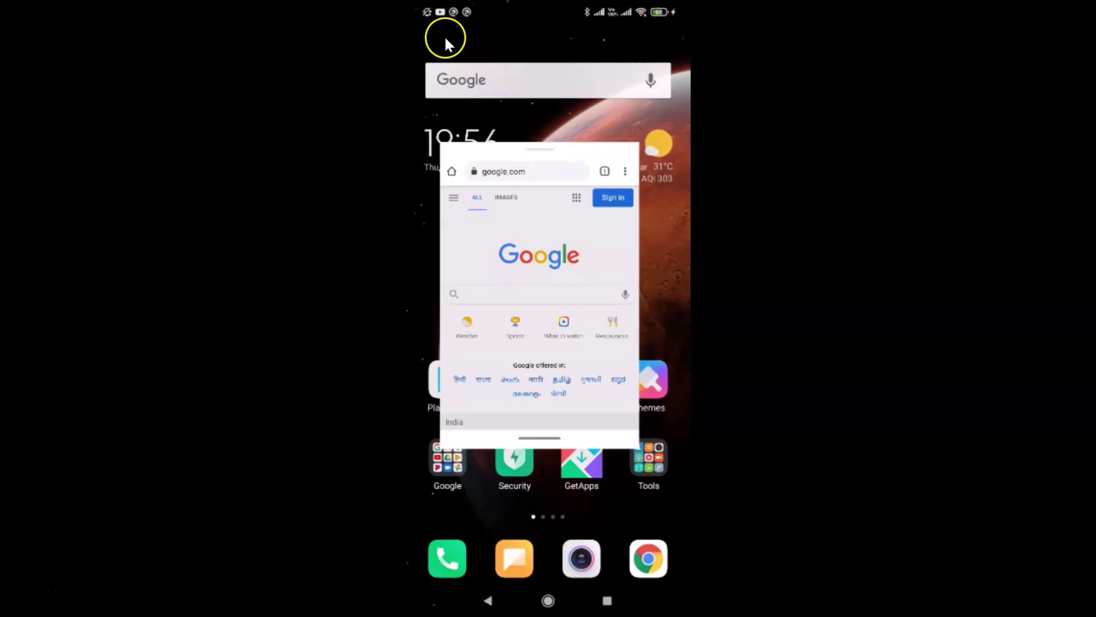
left_click(546, 149)
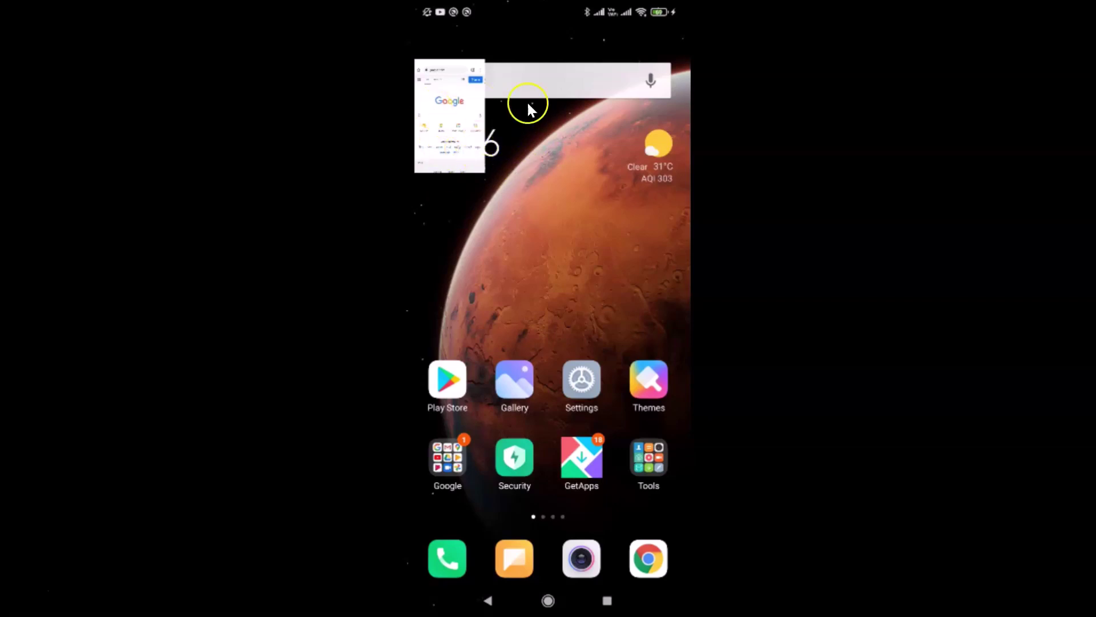
left_click(456, 119)
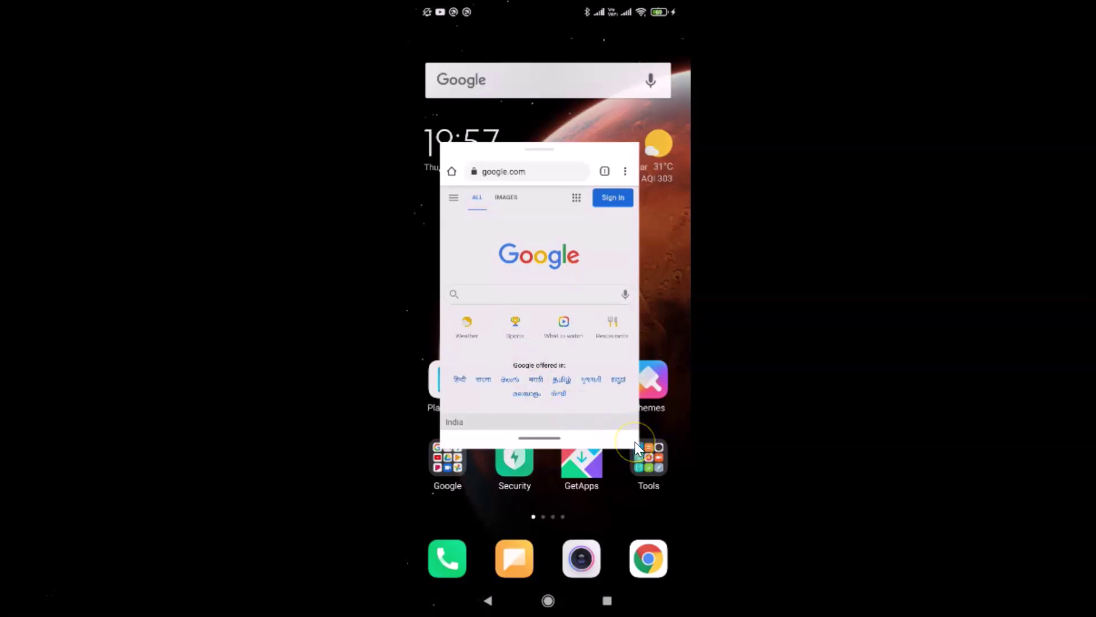
Step: Resize the floating Chrome window by its lower-right corner, shrinking it and enlarging it to slightly above its original size
left_click_drag(635, 441, 635, 442)
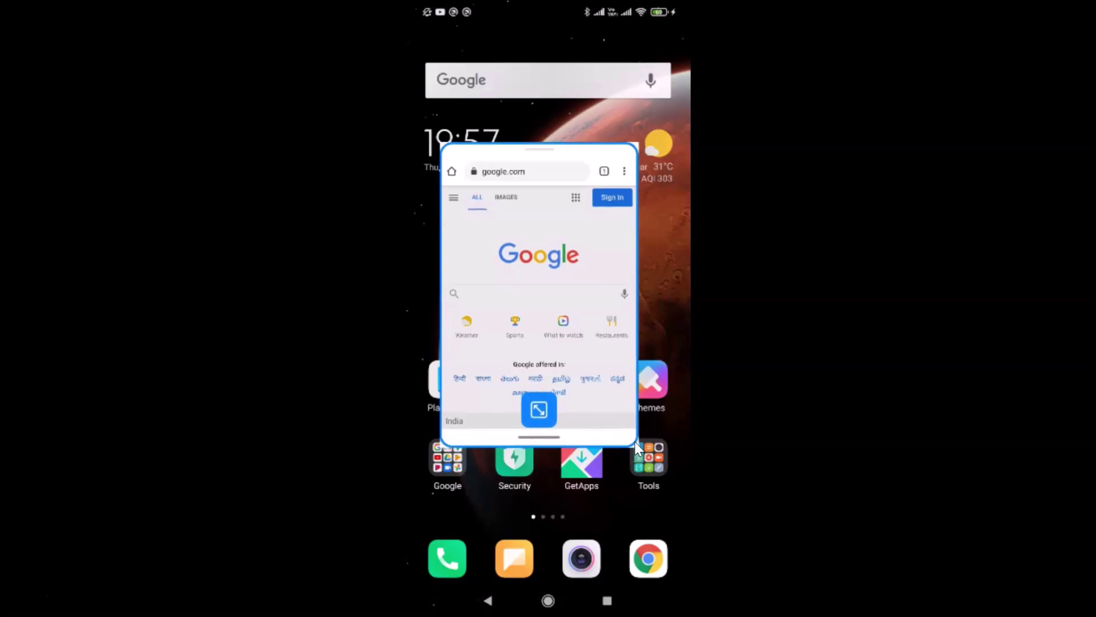
left_click_drag(635, 442, 571, 345)
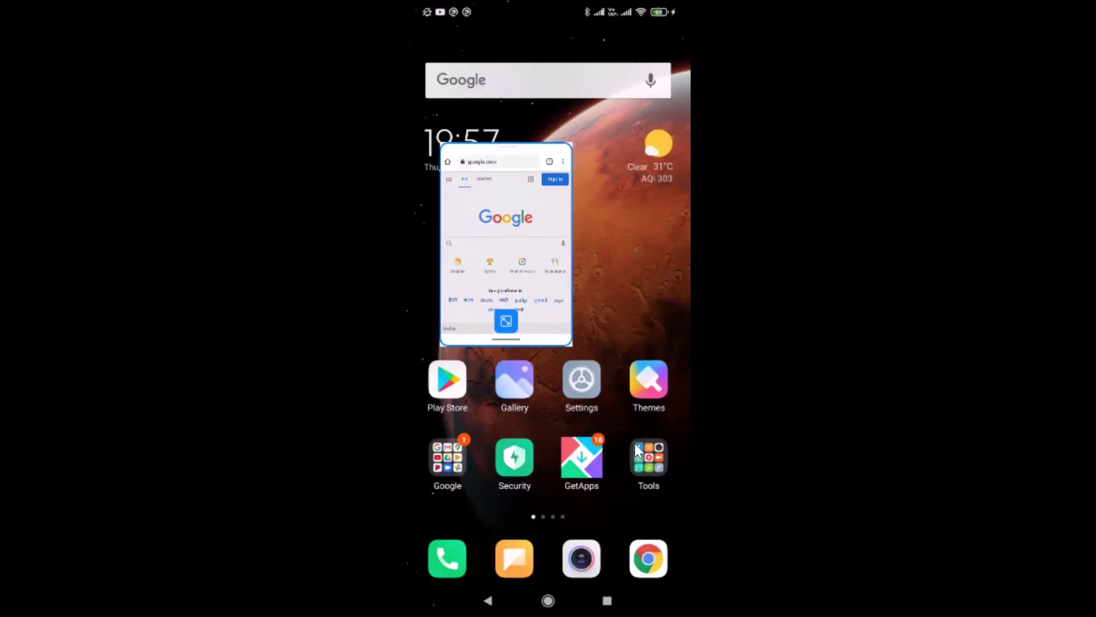
left_click_drag(571, 345, 655, 474)
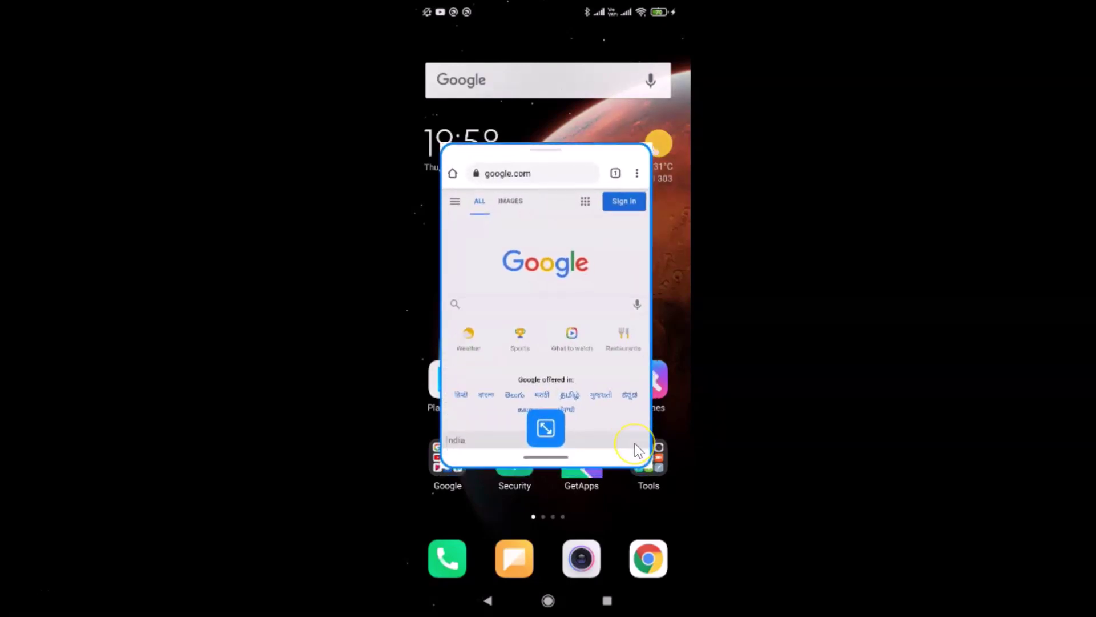
Step: Close the floating Chrome window by swiping up its lower action bar
left_click(687, 416)
left_click(534, 186)
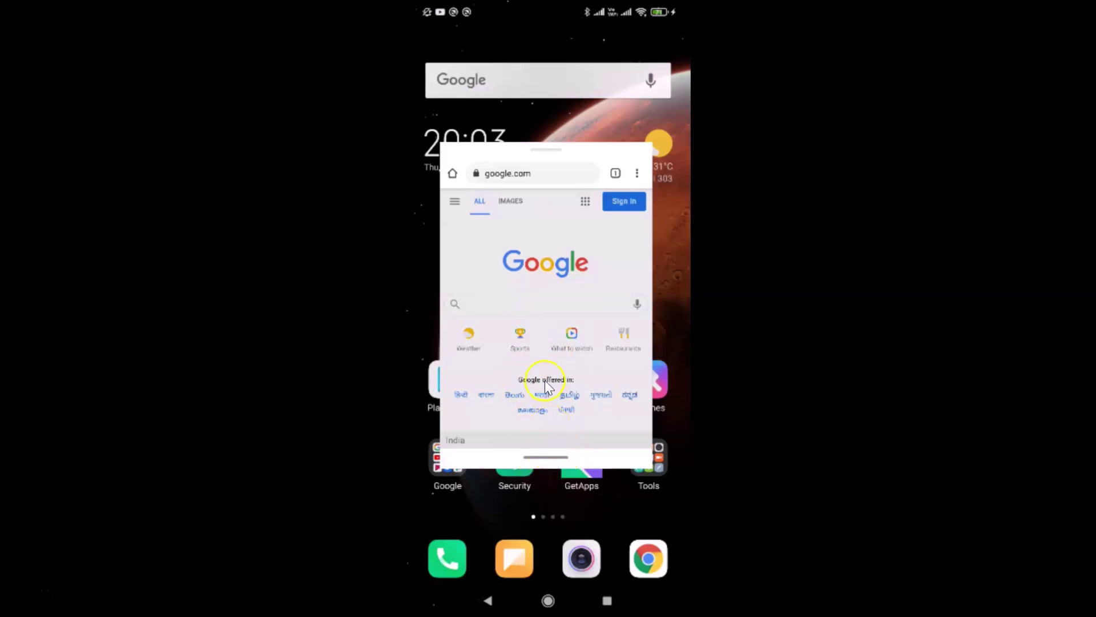
left_click_drag(546, 456, 543, 380)
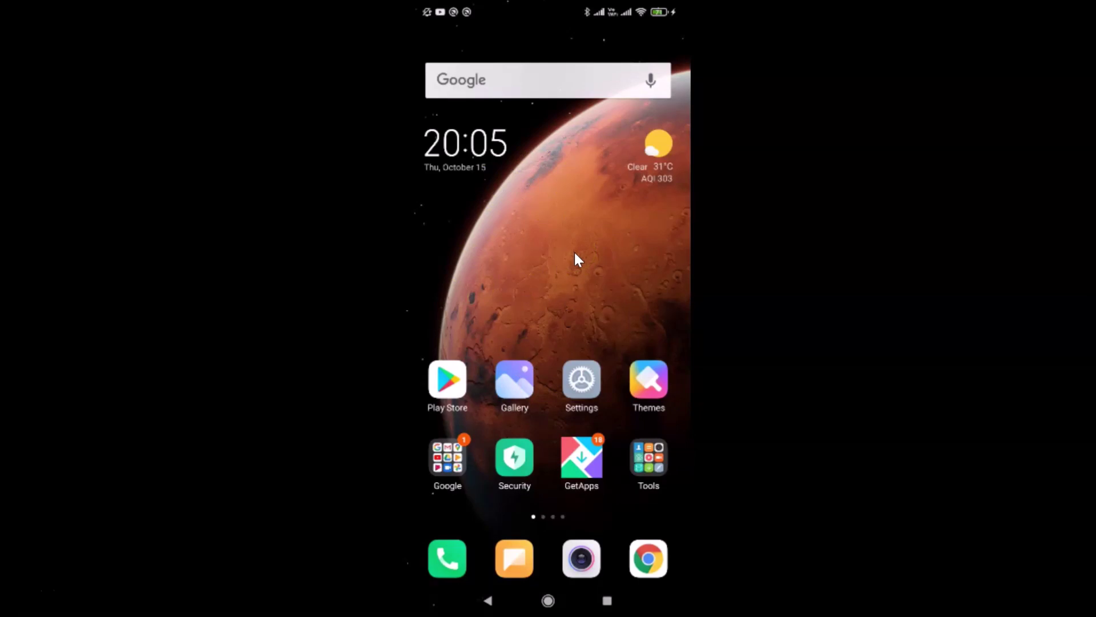
Step: Open the Floating window page under Special features in Settings
left_click(583, 378)
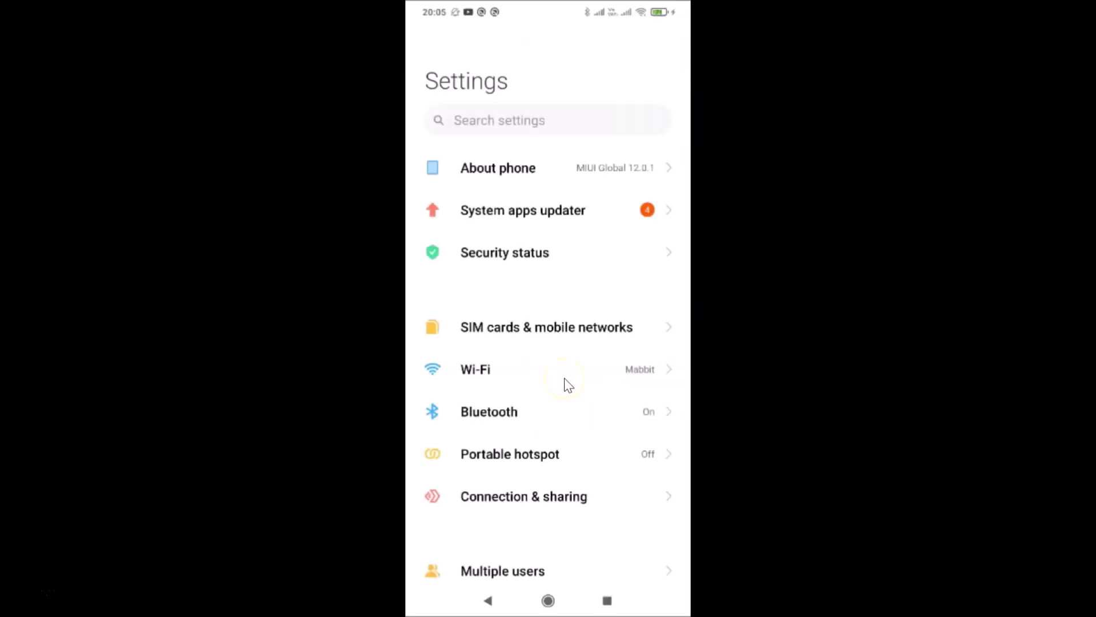
scroll(568, 384, "down", 5)
scroll(568, 384, "down", 7)
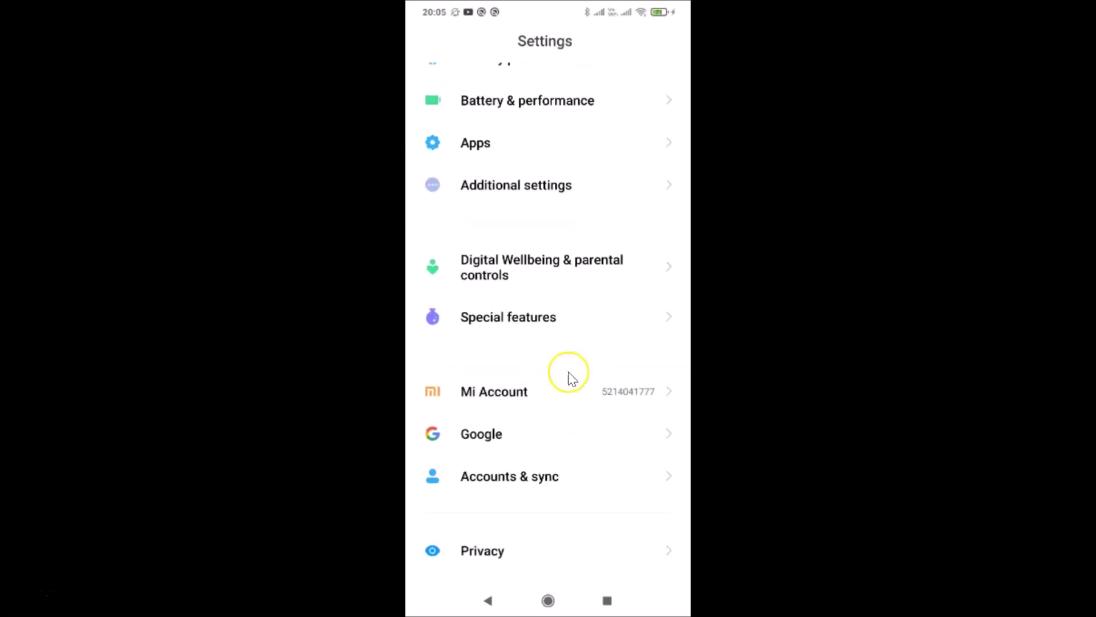
left_click_drag(557, 323, 557, 324)
left_click(559, 330)
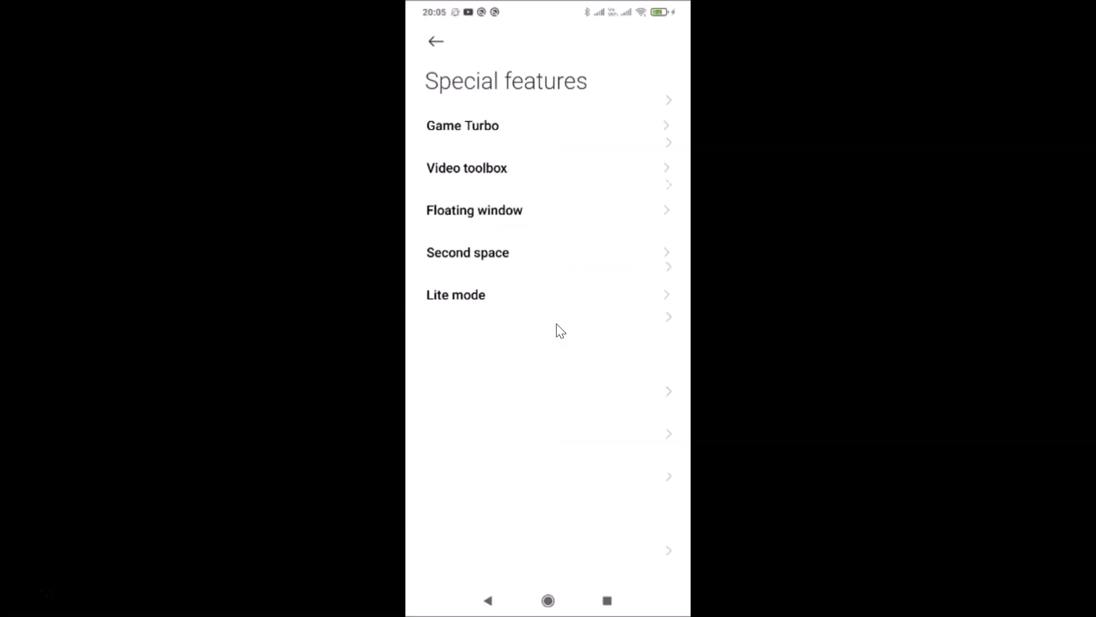
left_click_drag(450, 213, 484, 222)
left_click(512, 220)
left_click_drag(486, 161, 487, 161)
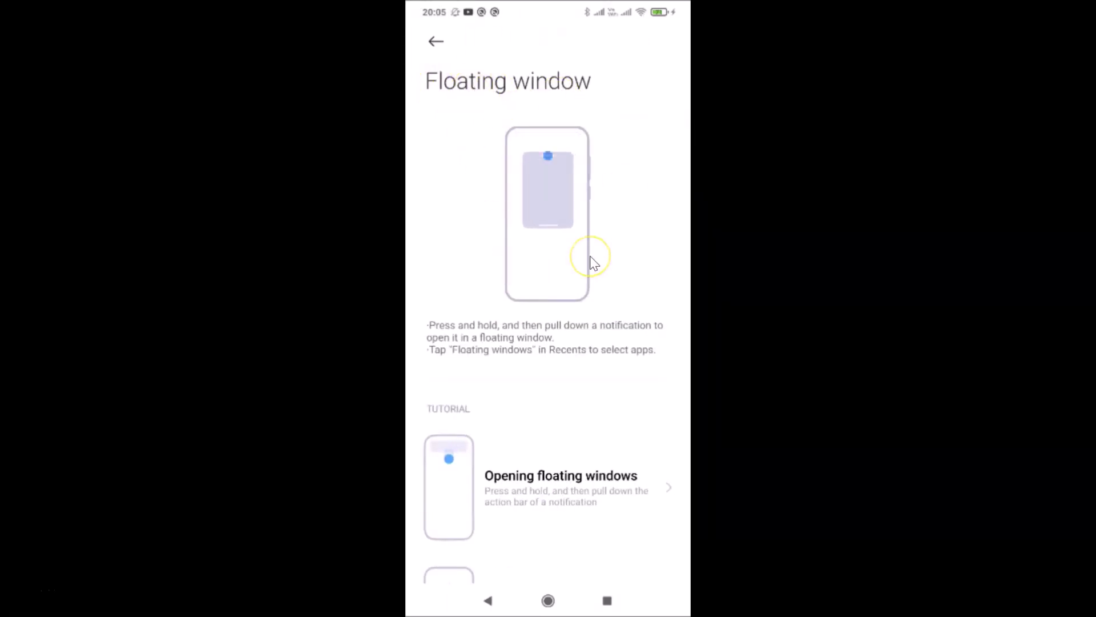
Step: Review the floating window tutorials on opening, moving, closing, fullscreen viewing and minimizing, and return to the home screen
scroll(593, 263, "down", 5)
scroll(594, 263, "down", 3)
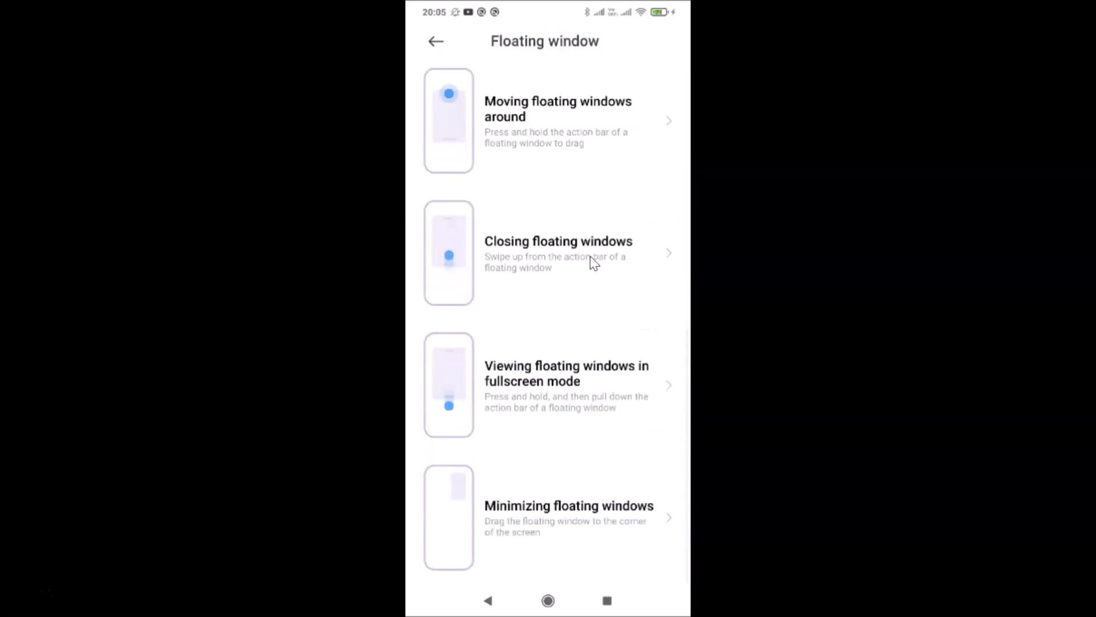
scroll(594, 263, "up", 6)
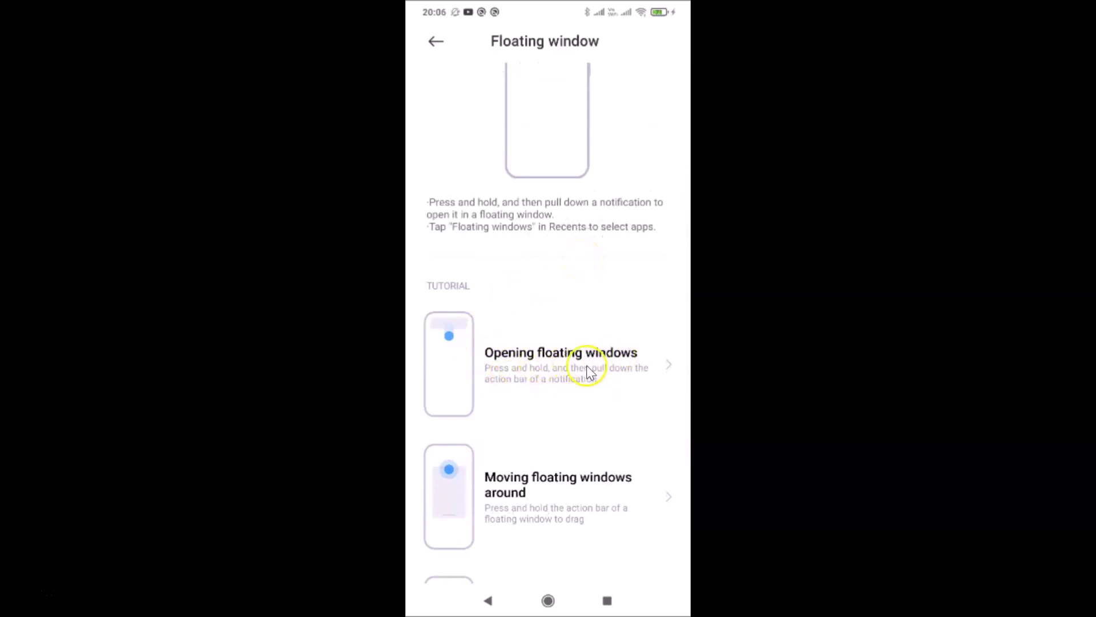
left_click(579, 371)
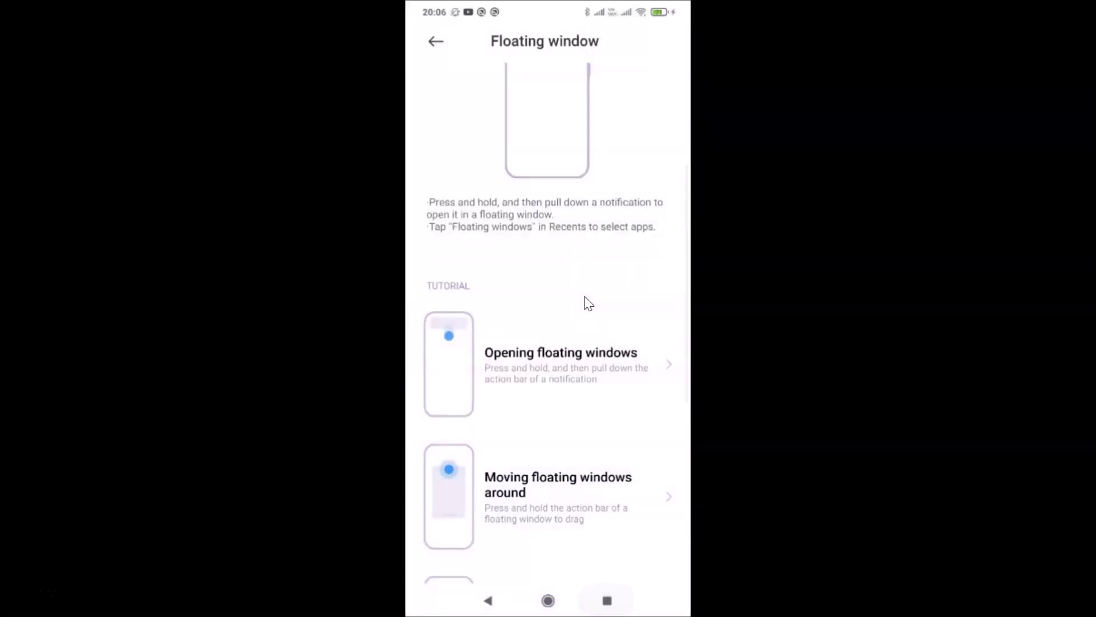
key("alt+Tab")
key("Escape")
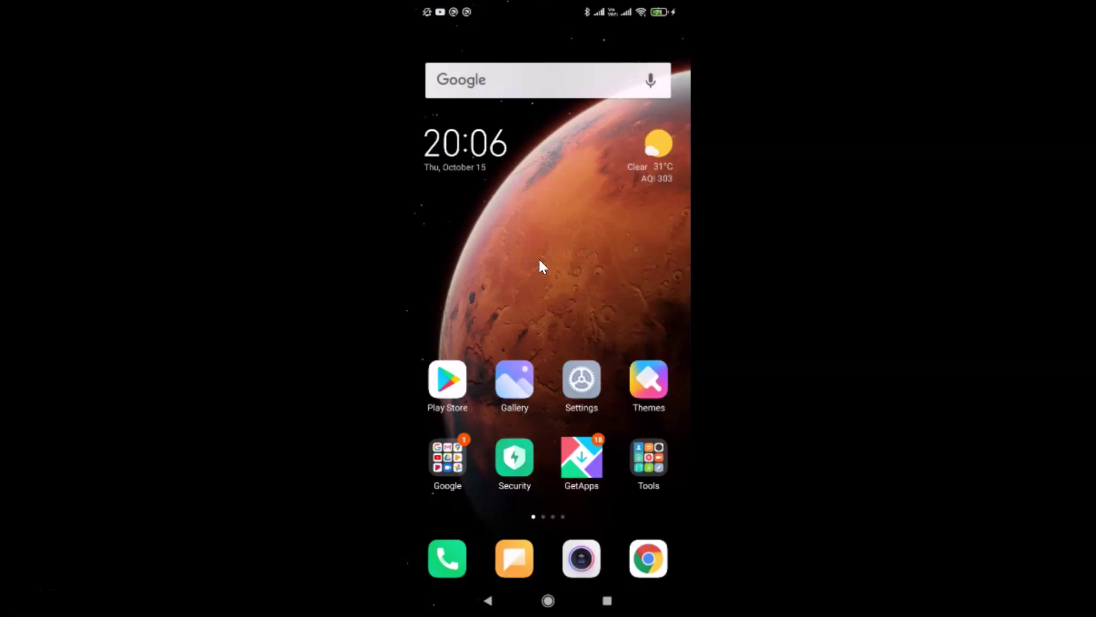
left_click(580, 246)
Step: Open Chrome and turn it into a floating window from its card in the recent apps view
left_click(650, 558)
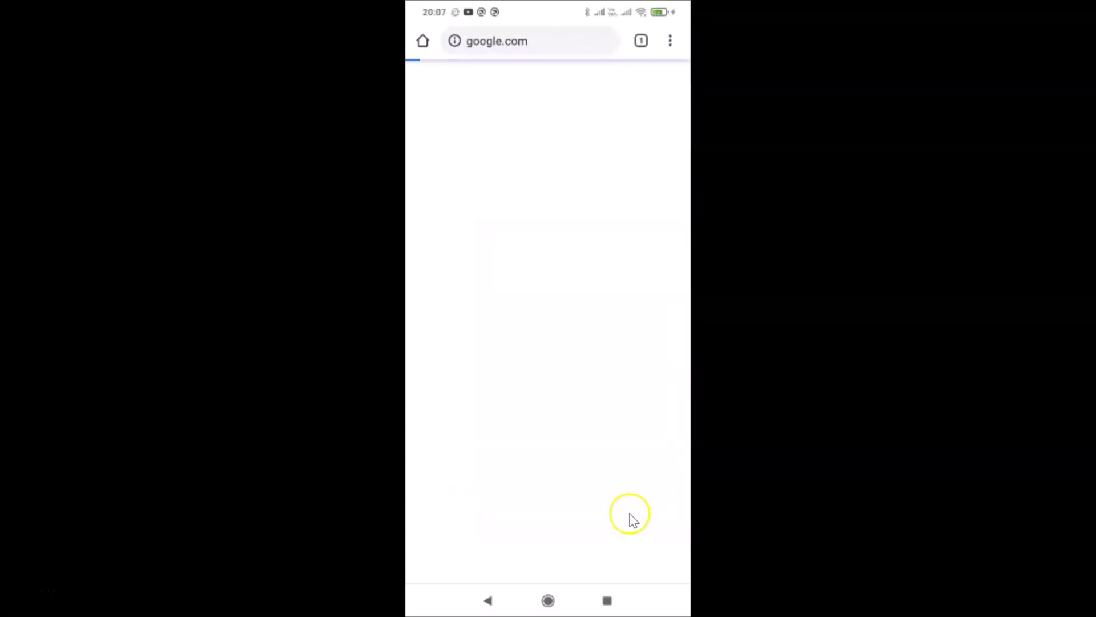
left_click(502, 532)
left_click(602, 599)
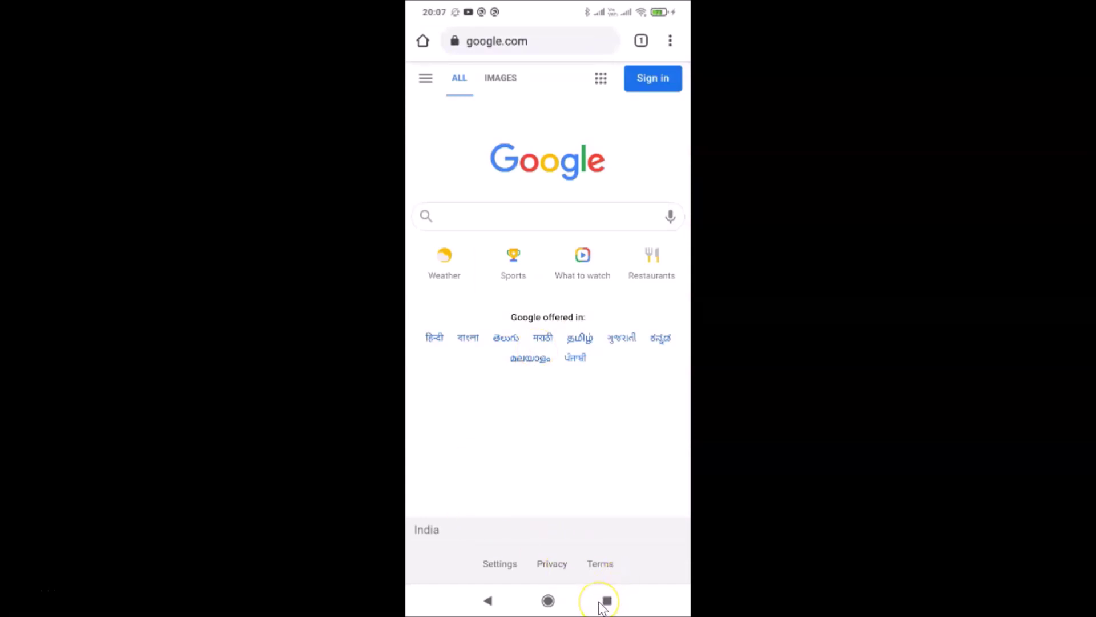
left_click(604, 600)
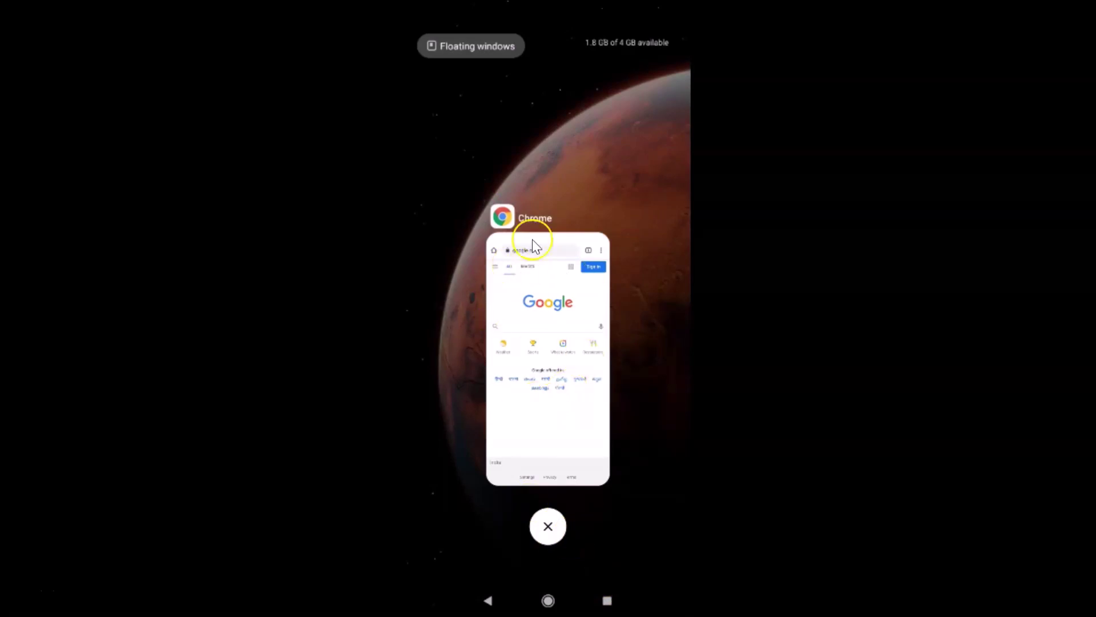
left_click(549, 350)
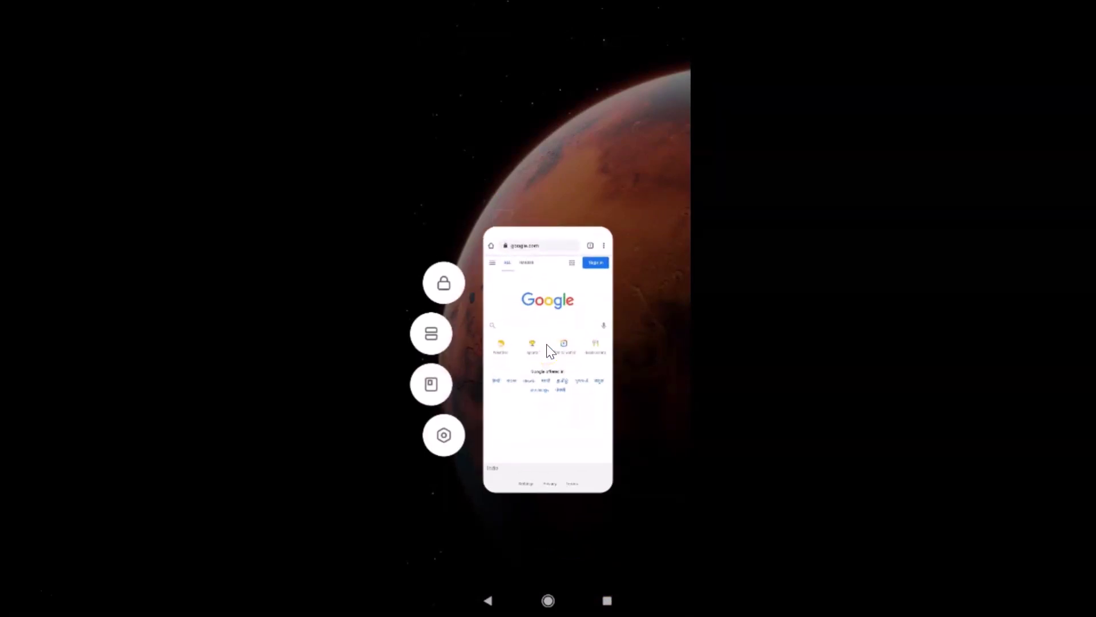
left_click(439, 390)
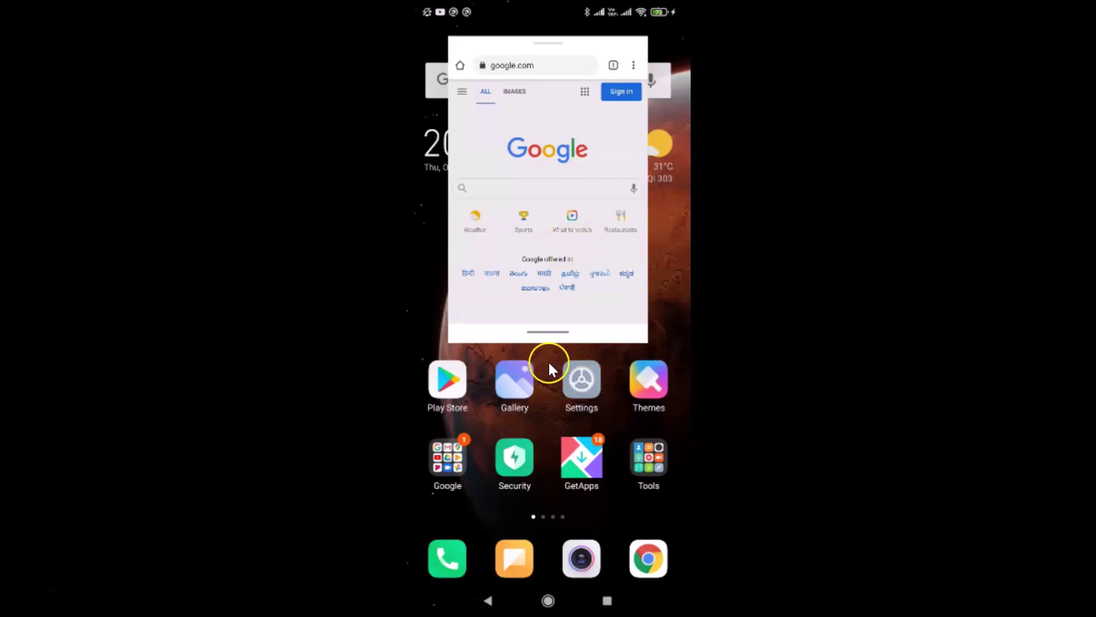
Step: Close the floating Chrome window, check the recent apps view and return to the home screen
right_click(555, 293)
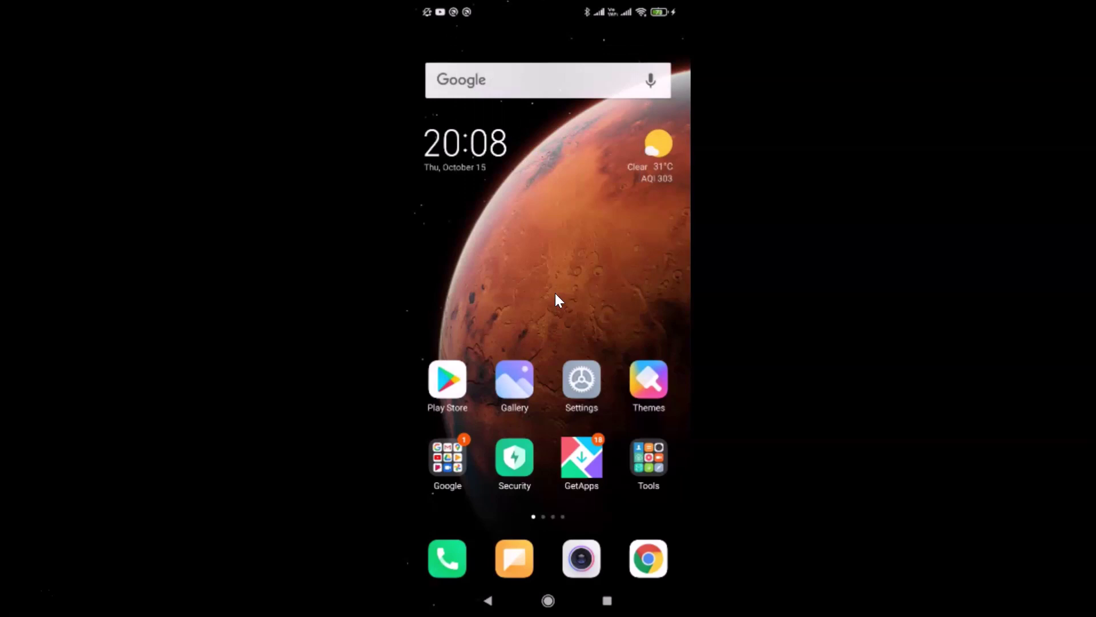
left_click(607, 602)
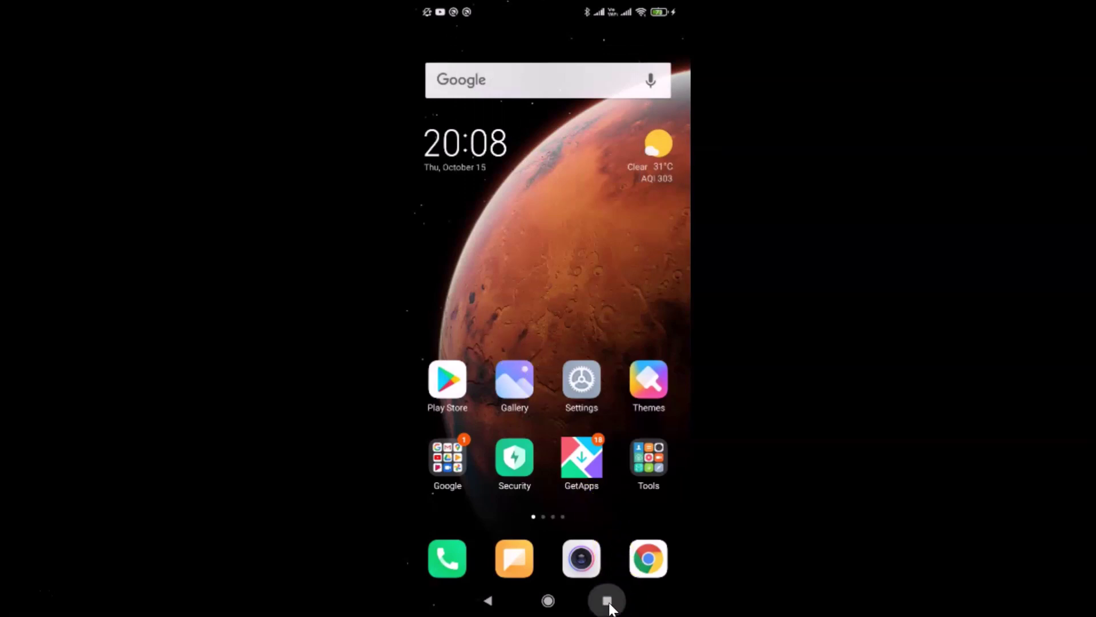
left_click(607, 601)
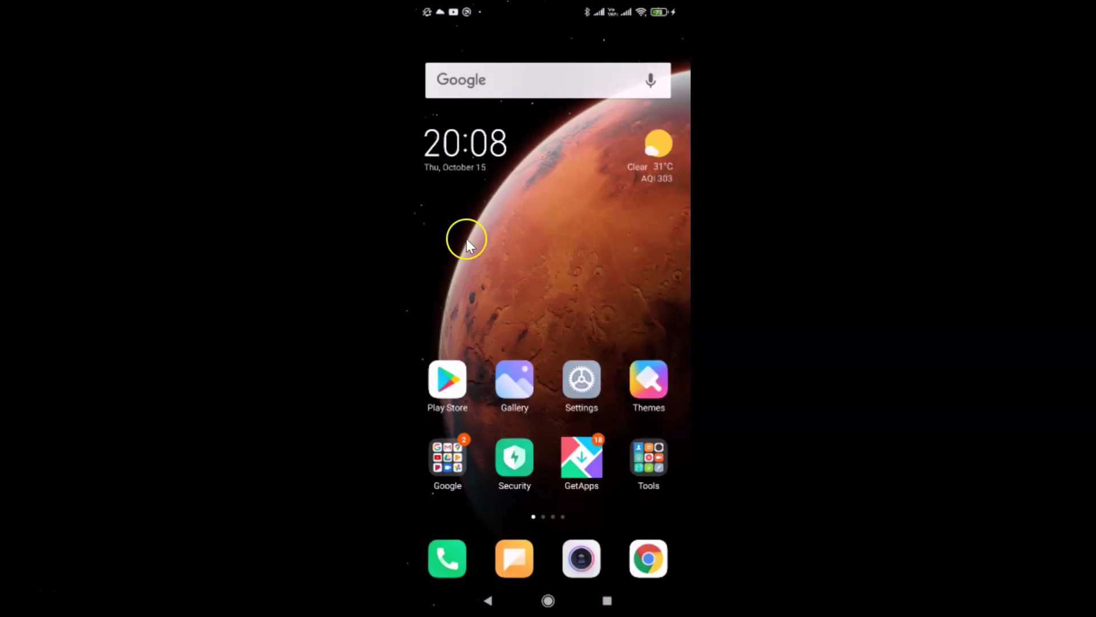
Step: Reopen Chrome and shrink it to a mini floating window with the Floating window toggle on the second page of quick settings
left_click(645, 548)
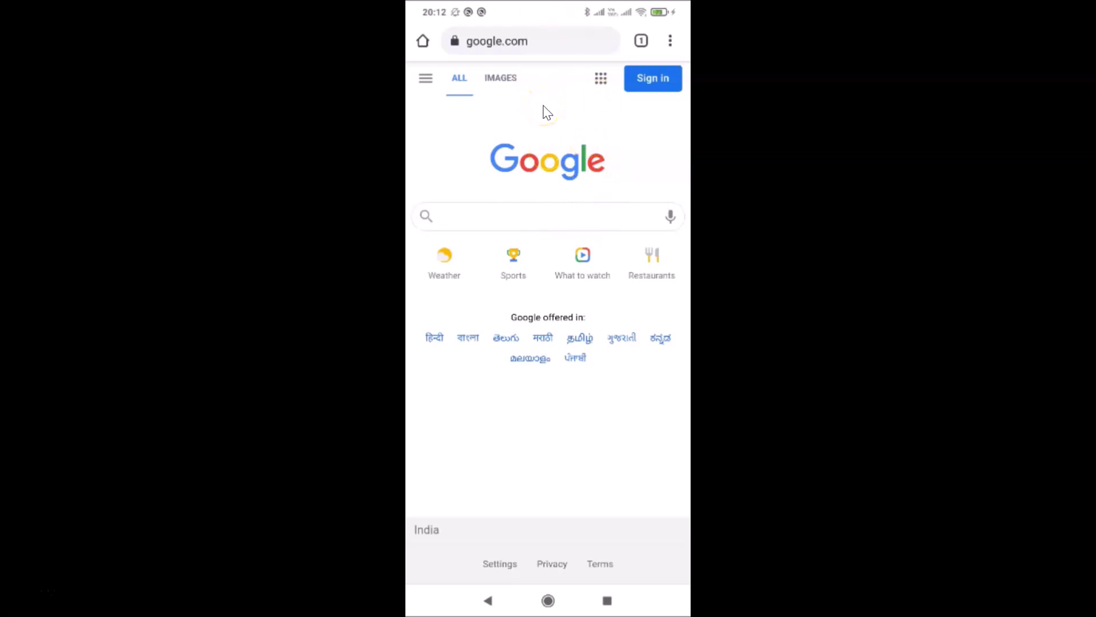
key("ctrl+n")
key("ctrl+n")
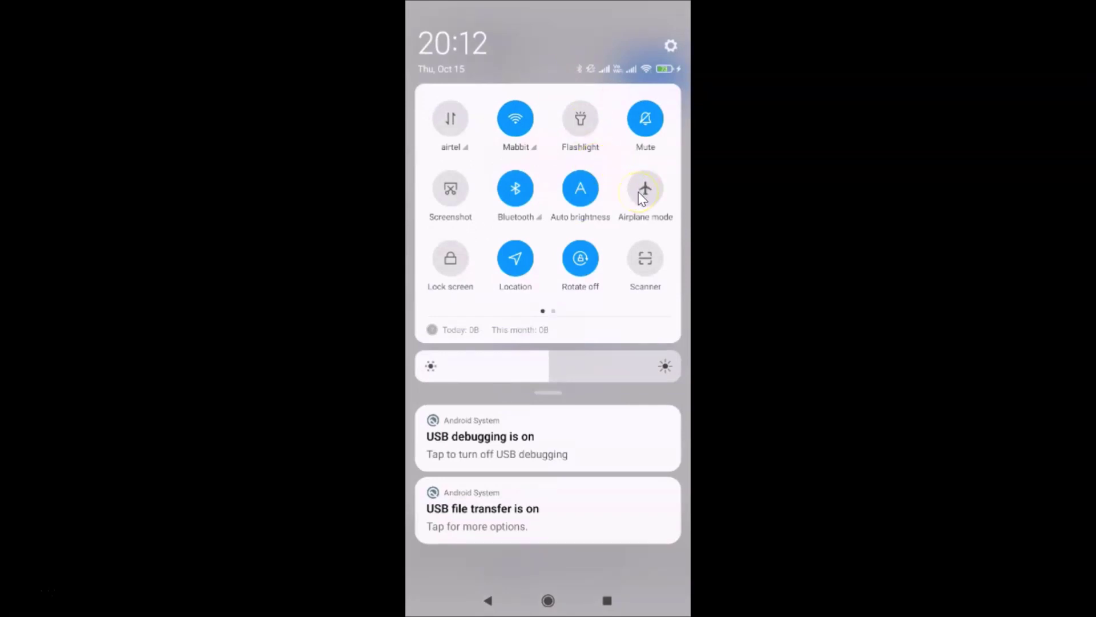
left_click(516, 193)
scroll(516, 190, "right", 1)
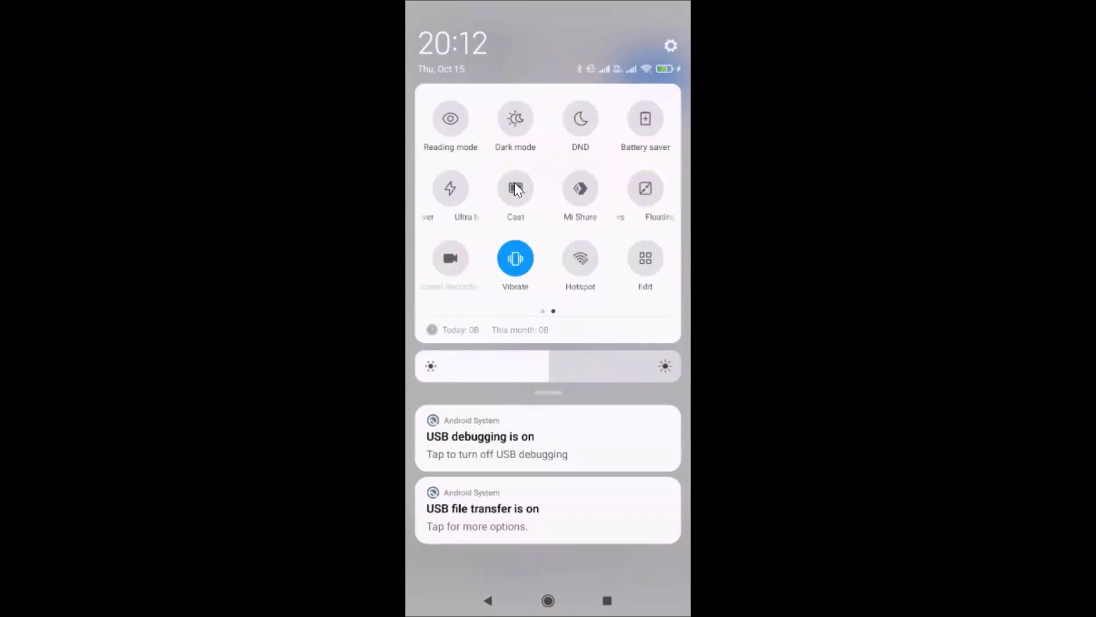
left_click(643, 190)
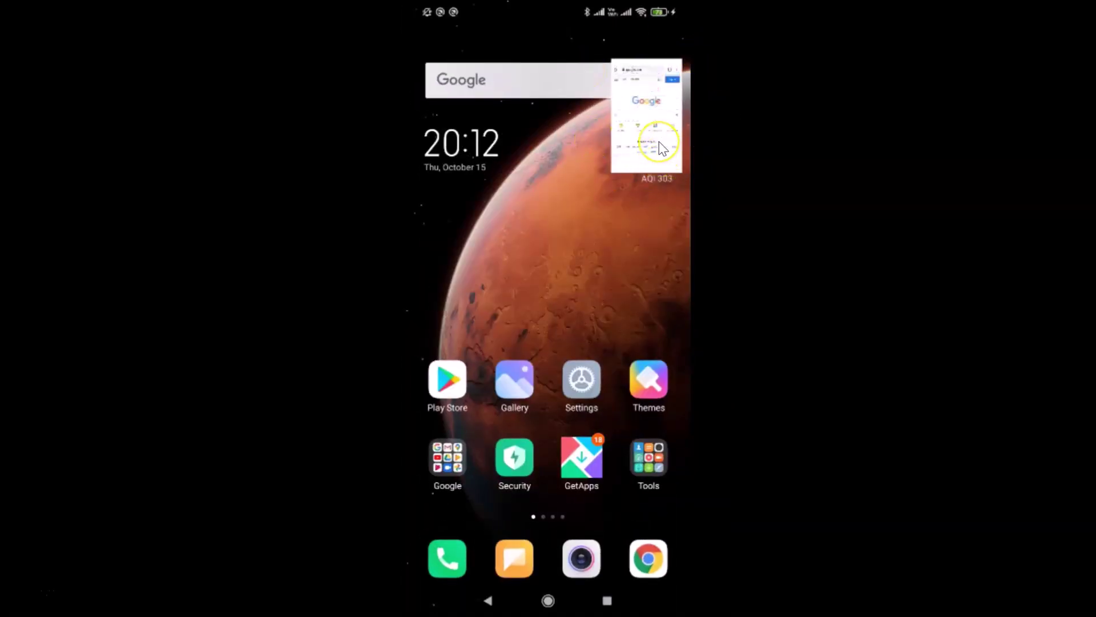
Step: Expand the mini Chrome window into a regular floating window over the home screen
mouse_move(661, 147)
left_mouse_down()
mouse_move(641, 170)
mouse_move(659, 118)
left_mouse_up()
left_click(656, 117)
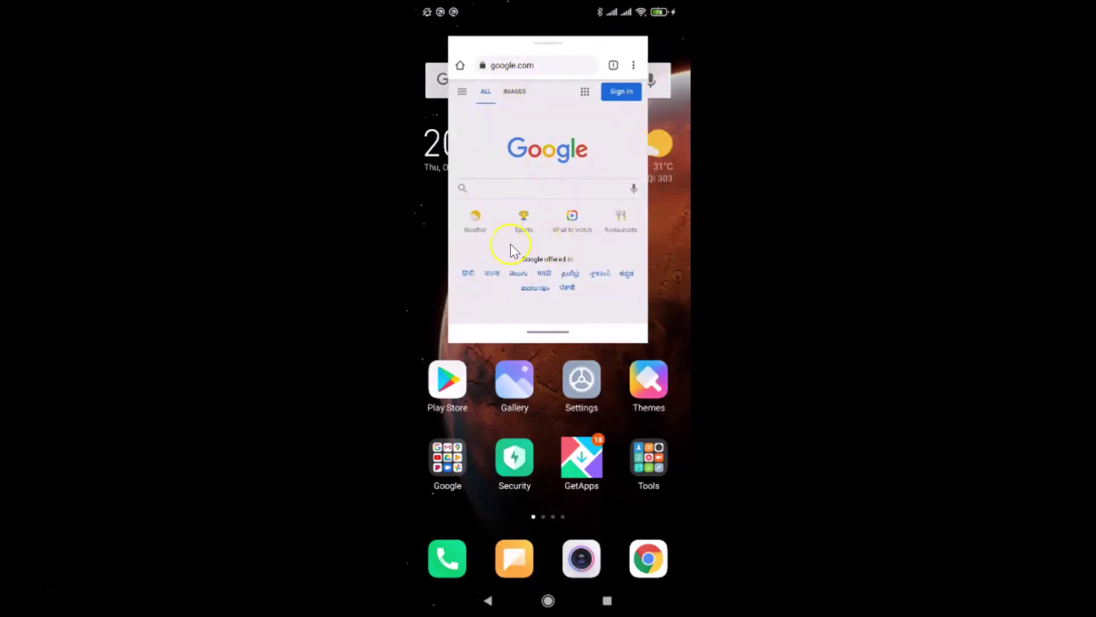
left_click(600, 254)
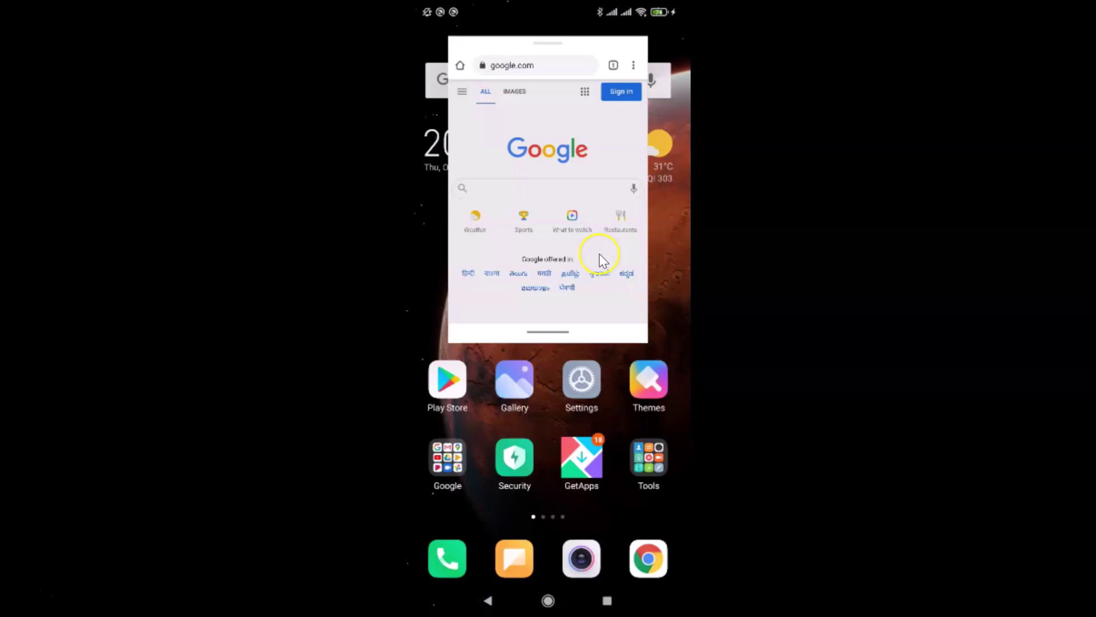